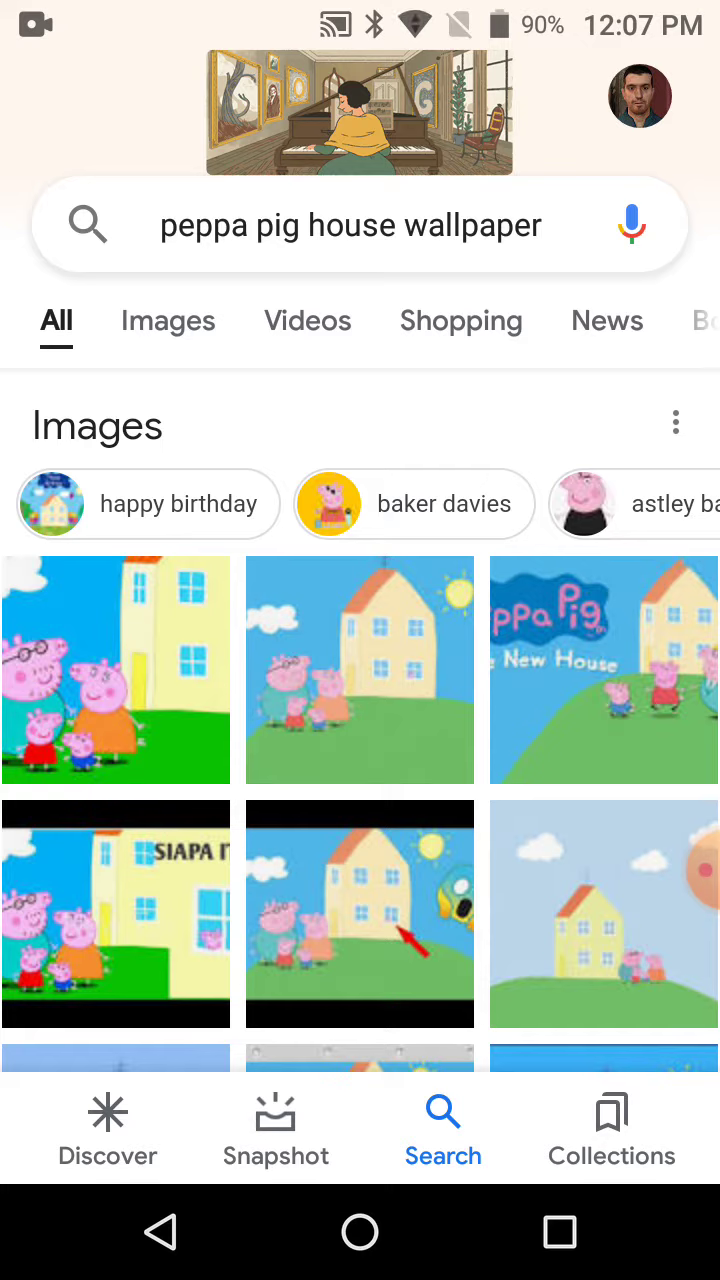
Open the second 'peppa pig house wallpaper' image result, the WallpaperSafari one, in the viewer.
{"action": "left_click", "coordinate": [360, 670]}
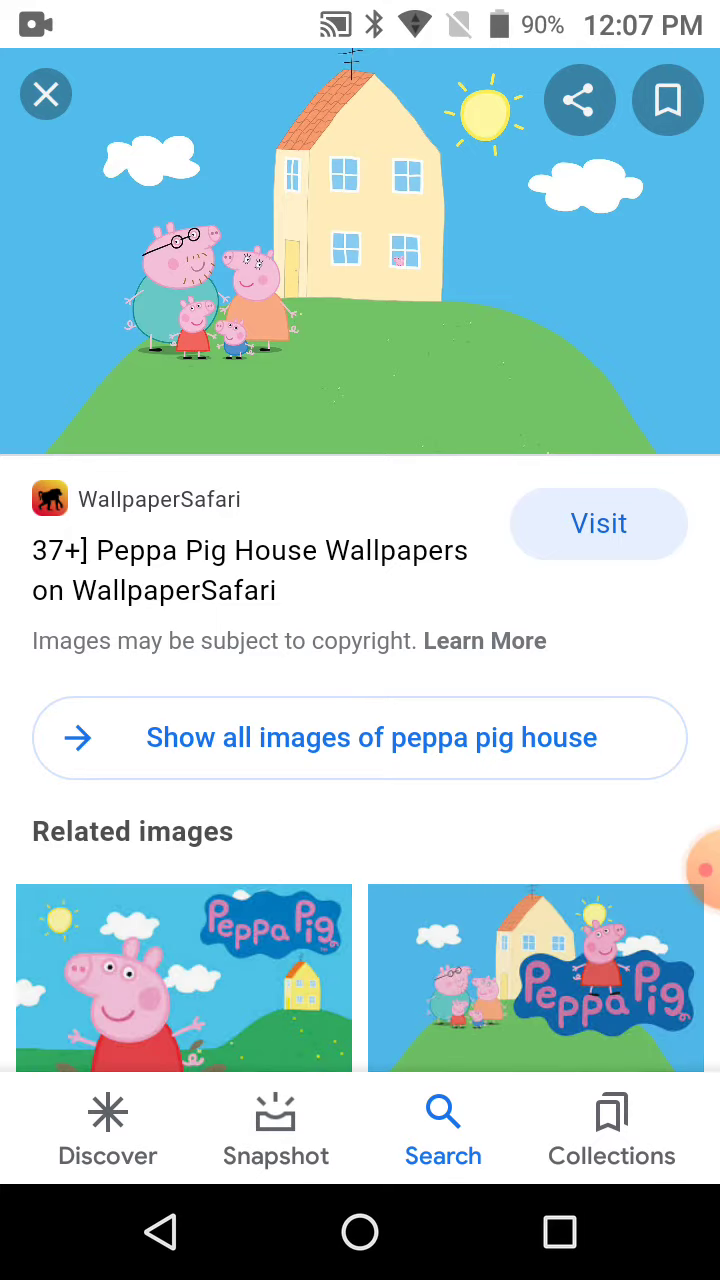
Show the WallpaperSafari Peppa Pig house image full-screen on its own.
{"action": "left_click", "coordinate": [360, 250]}
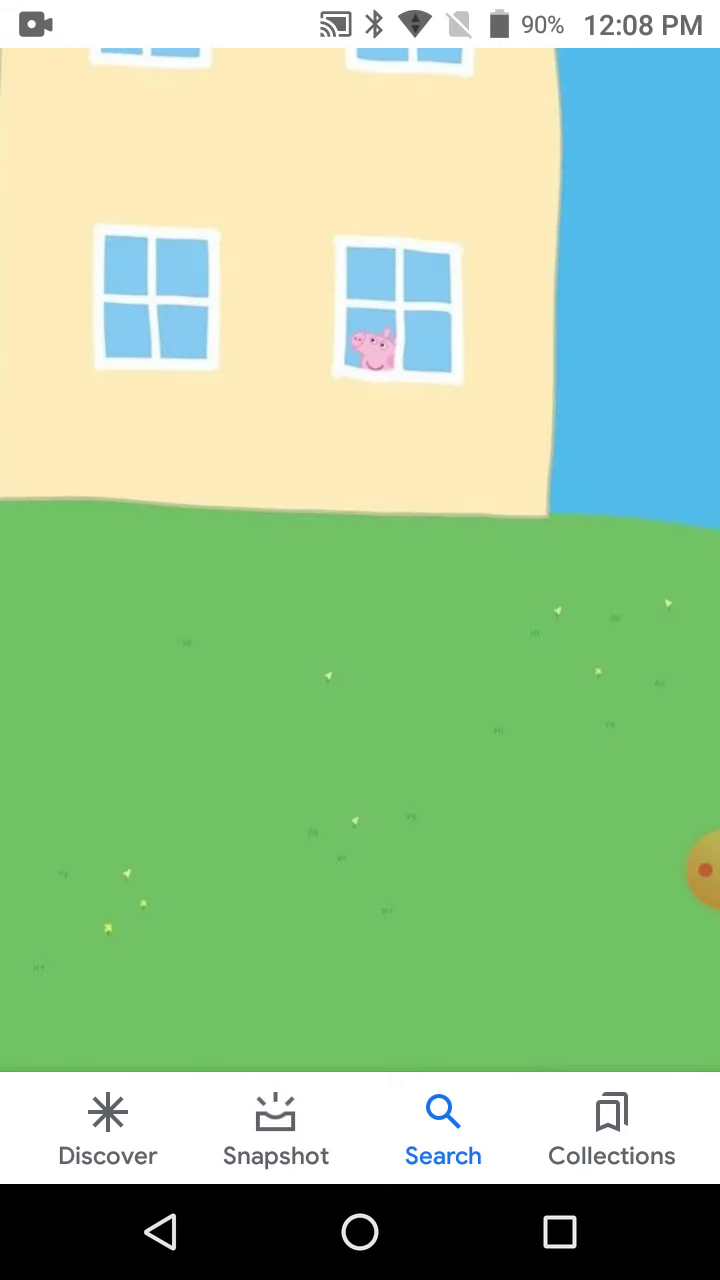
Tap the lower-right area of the full-screen house wallpaper, near the pig's window.
{"action": "left_click", "coordinate": [703, 870]}
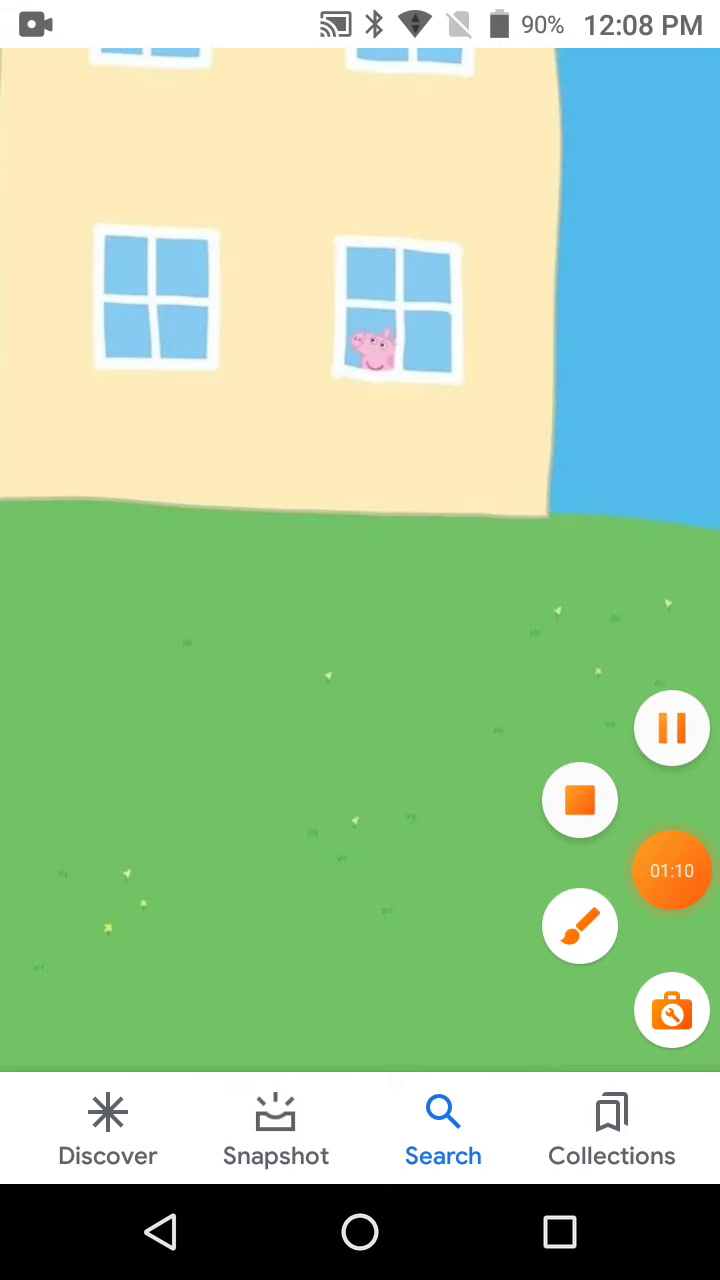